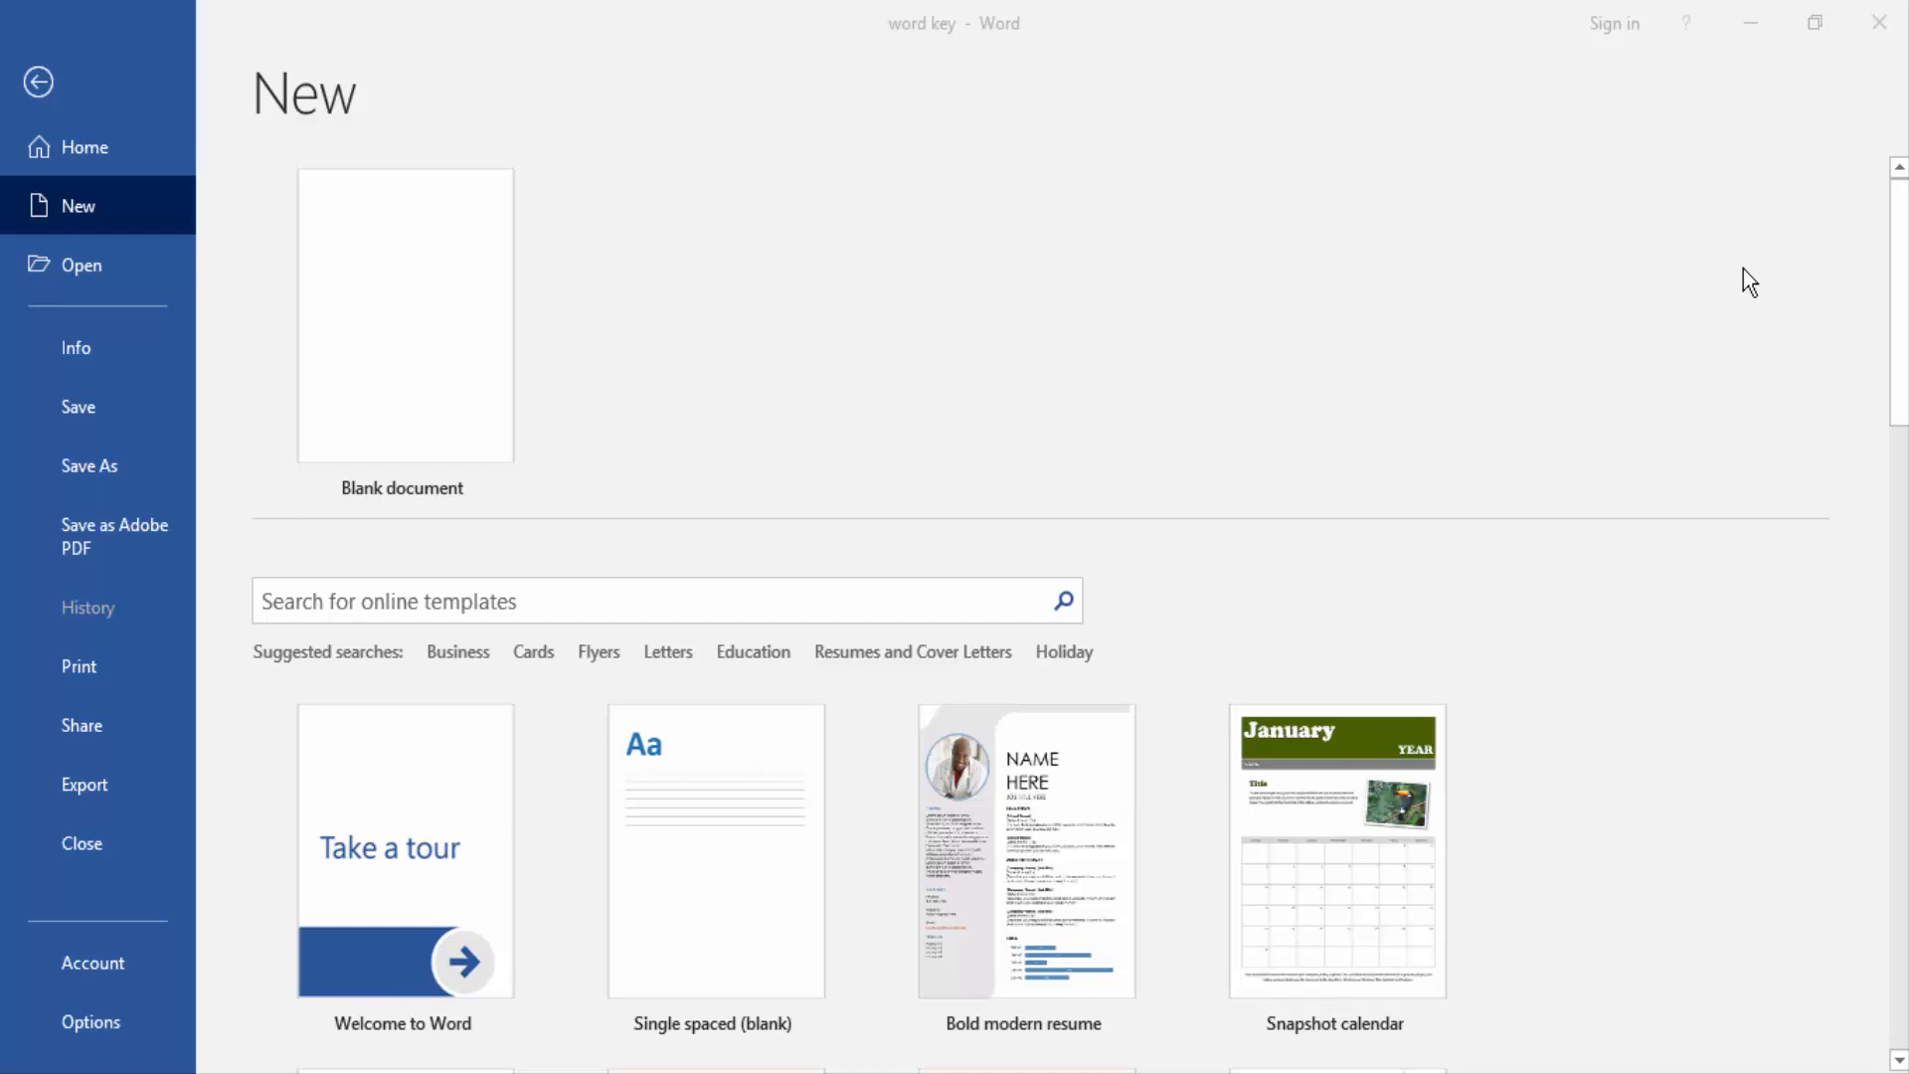
Start a new blank document in Word.
{"action": "left_click", "coordinate": [1382, 395]}
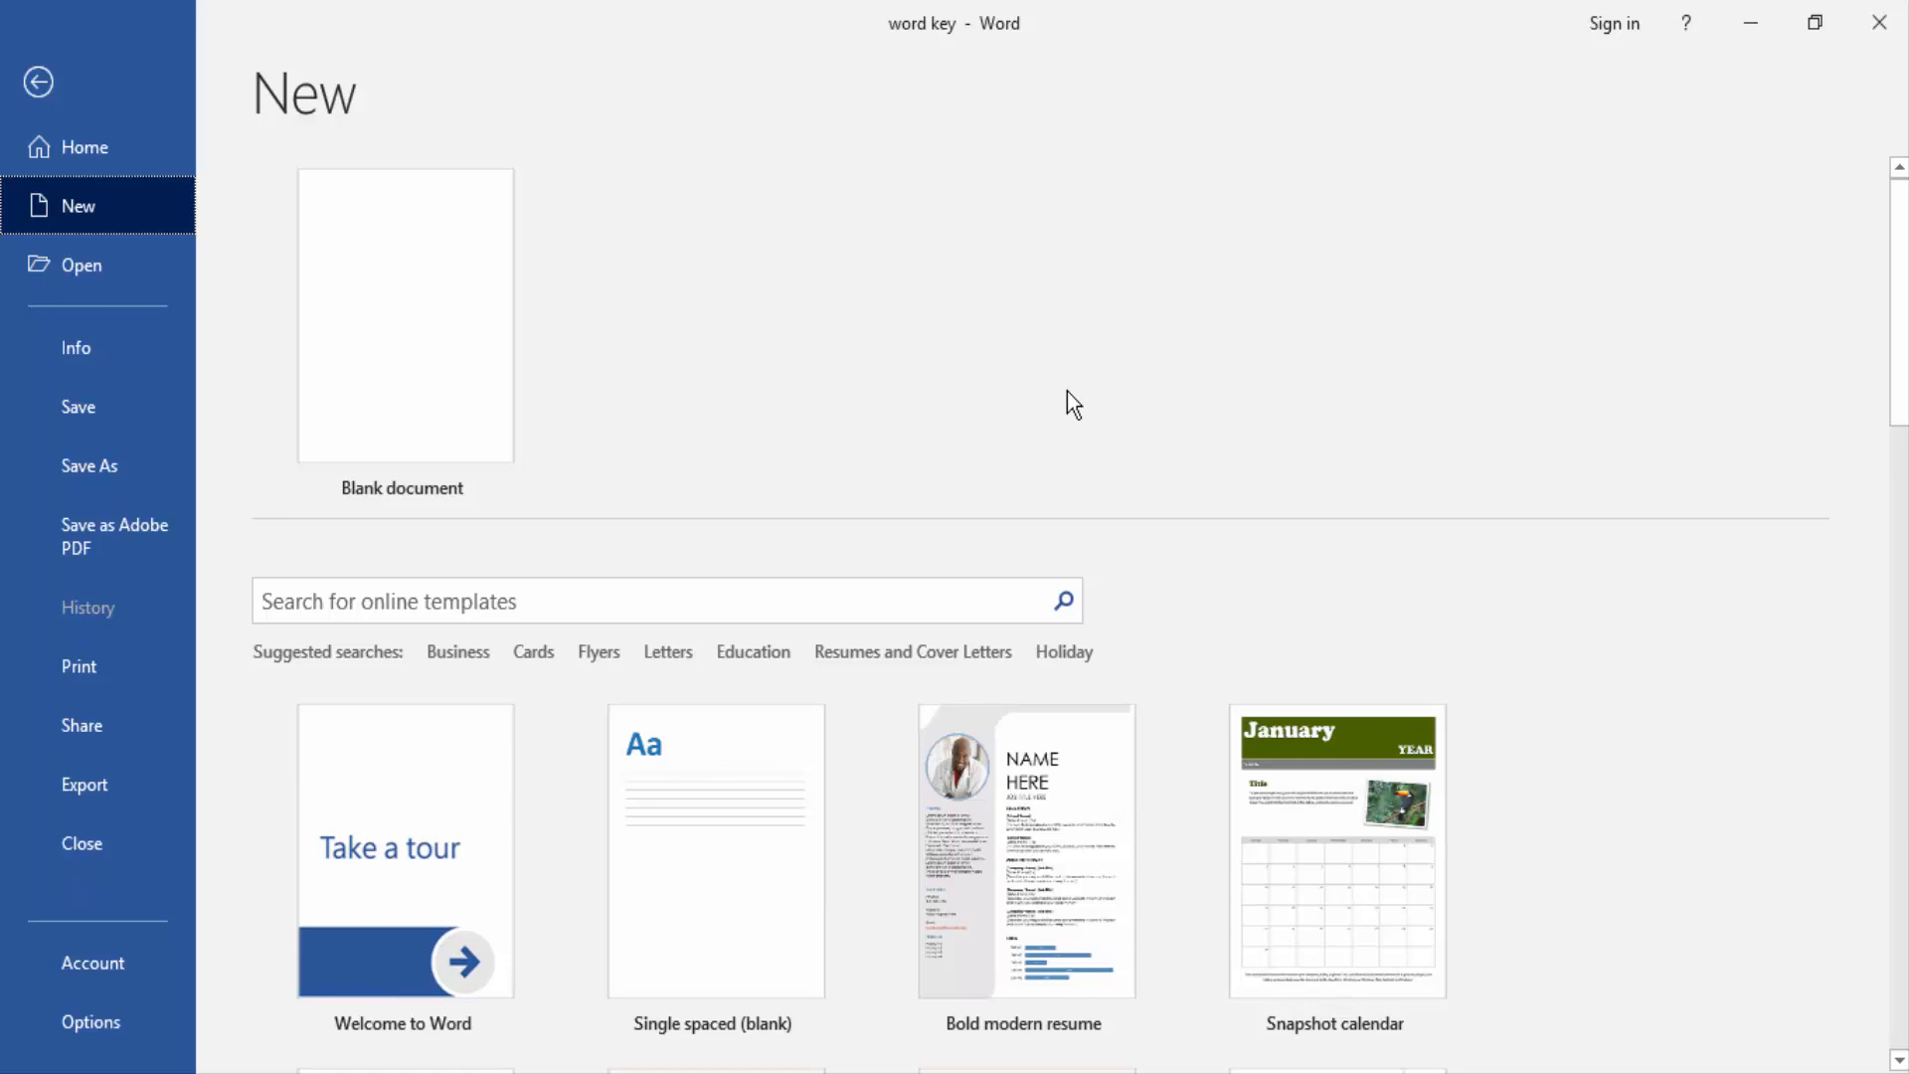
{"action": "left_click", "coordinate": [397, 355]}
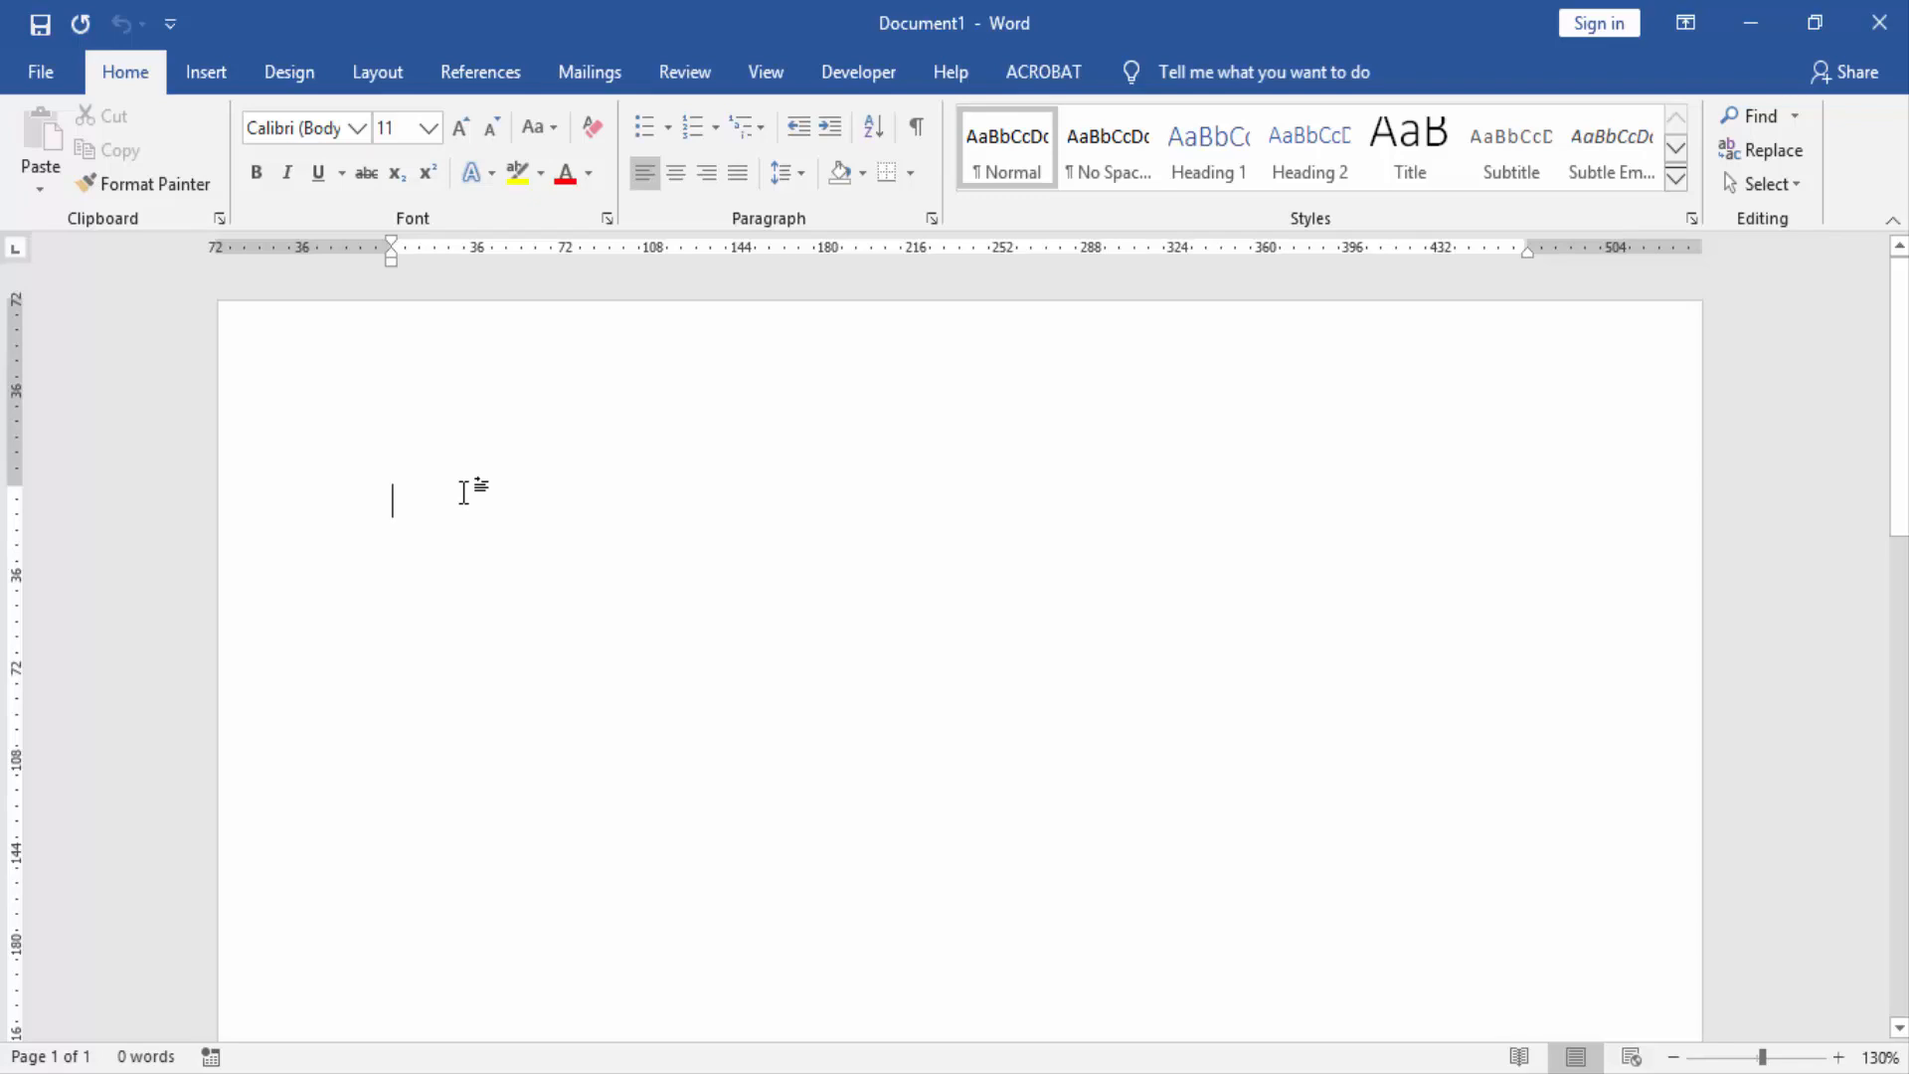
{"action": "type", "text": "01 "}
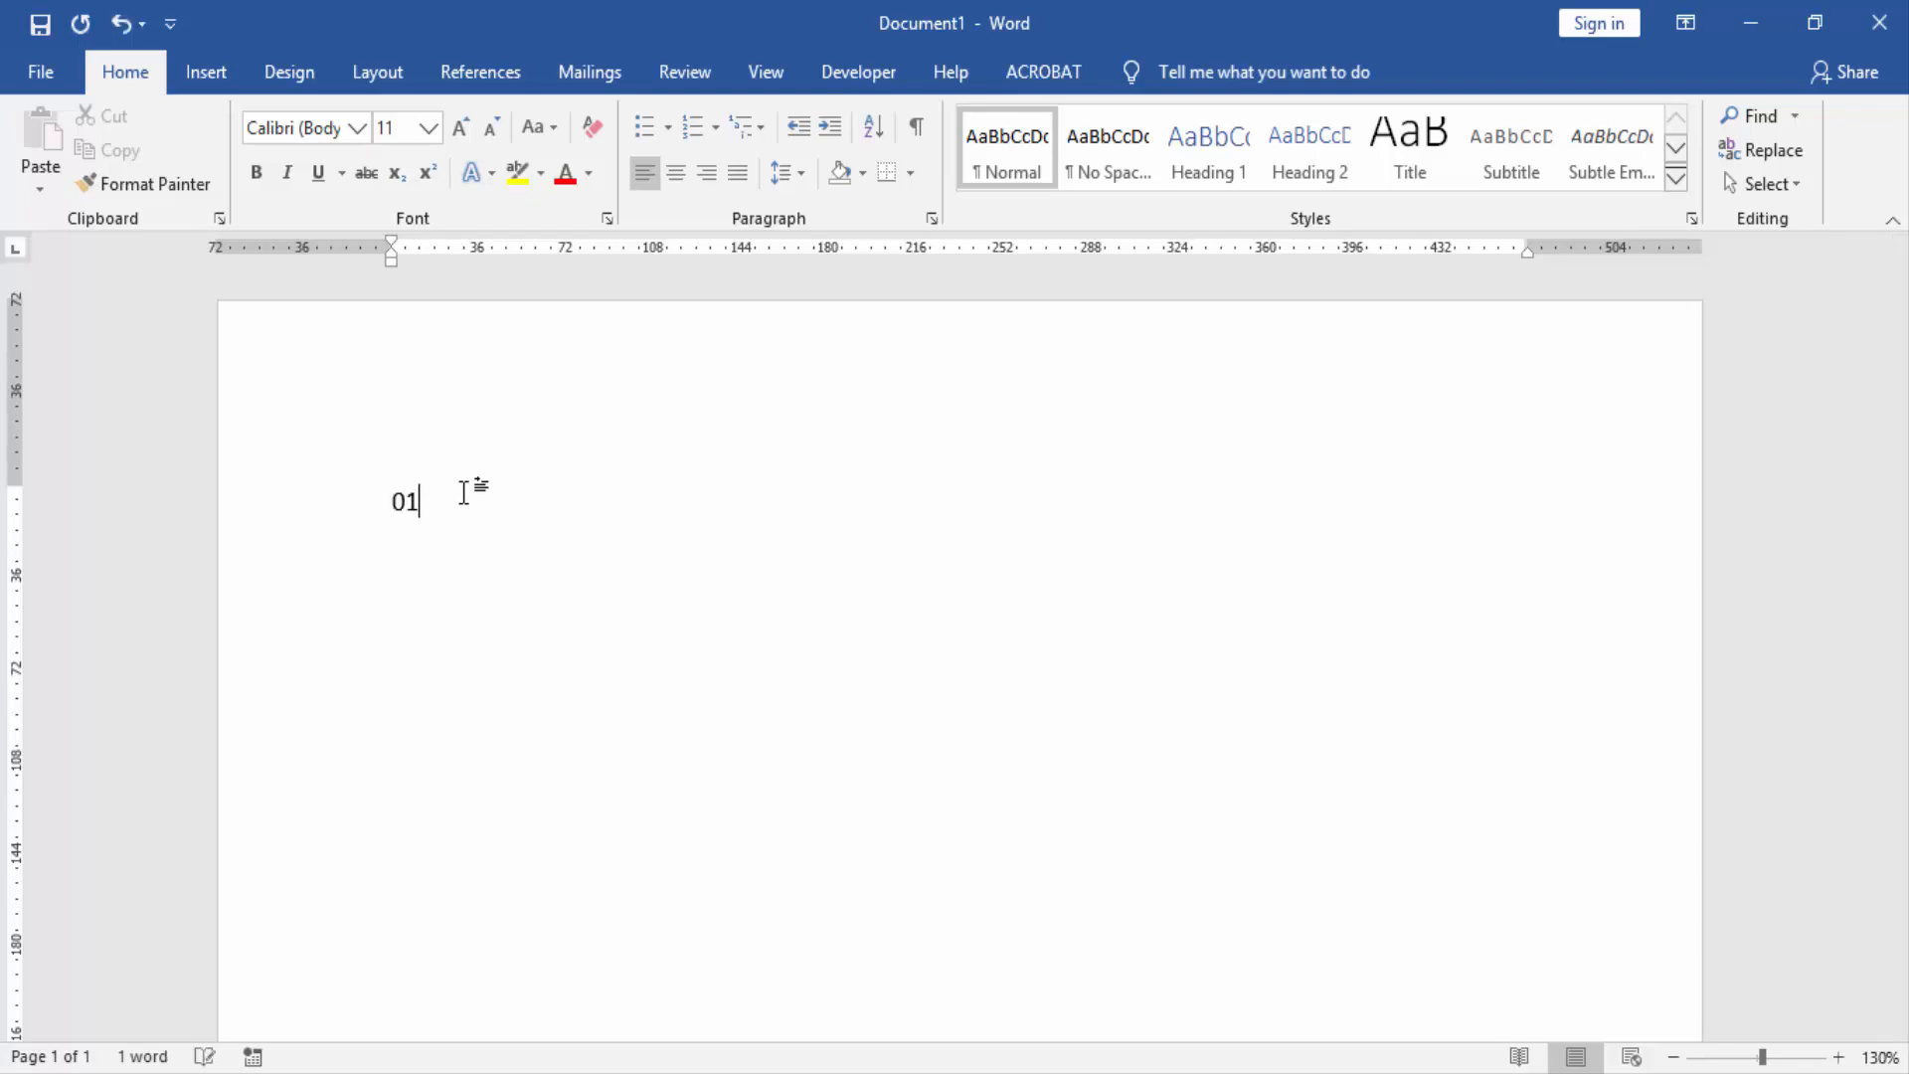
{"action": "type", "text": "02"}
List the numbers 01 through 10 one per line, leaving a blank line after 05.
{"action": "key", "text": "Return"}
{"action": "type", "text": "030"}
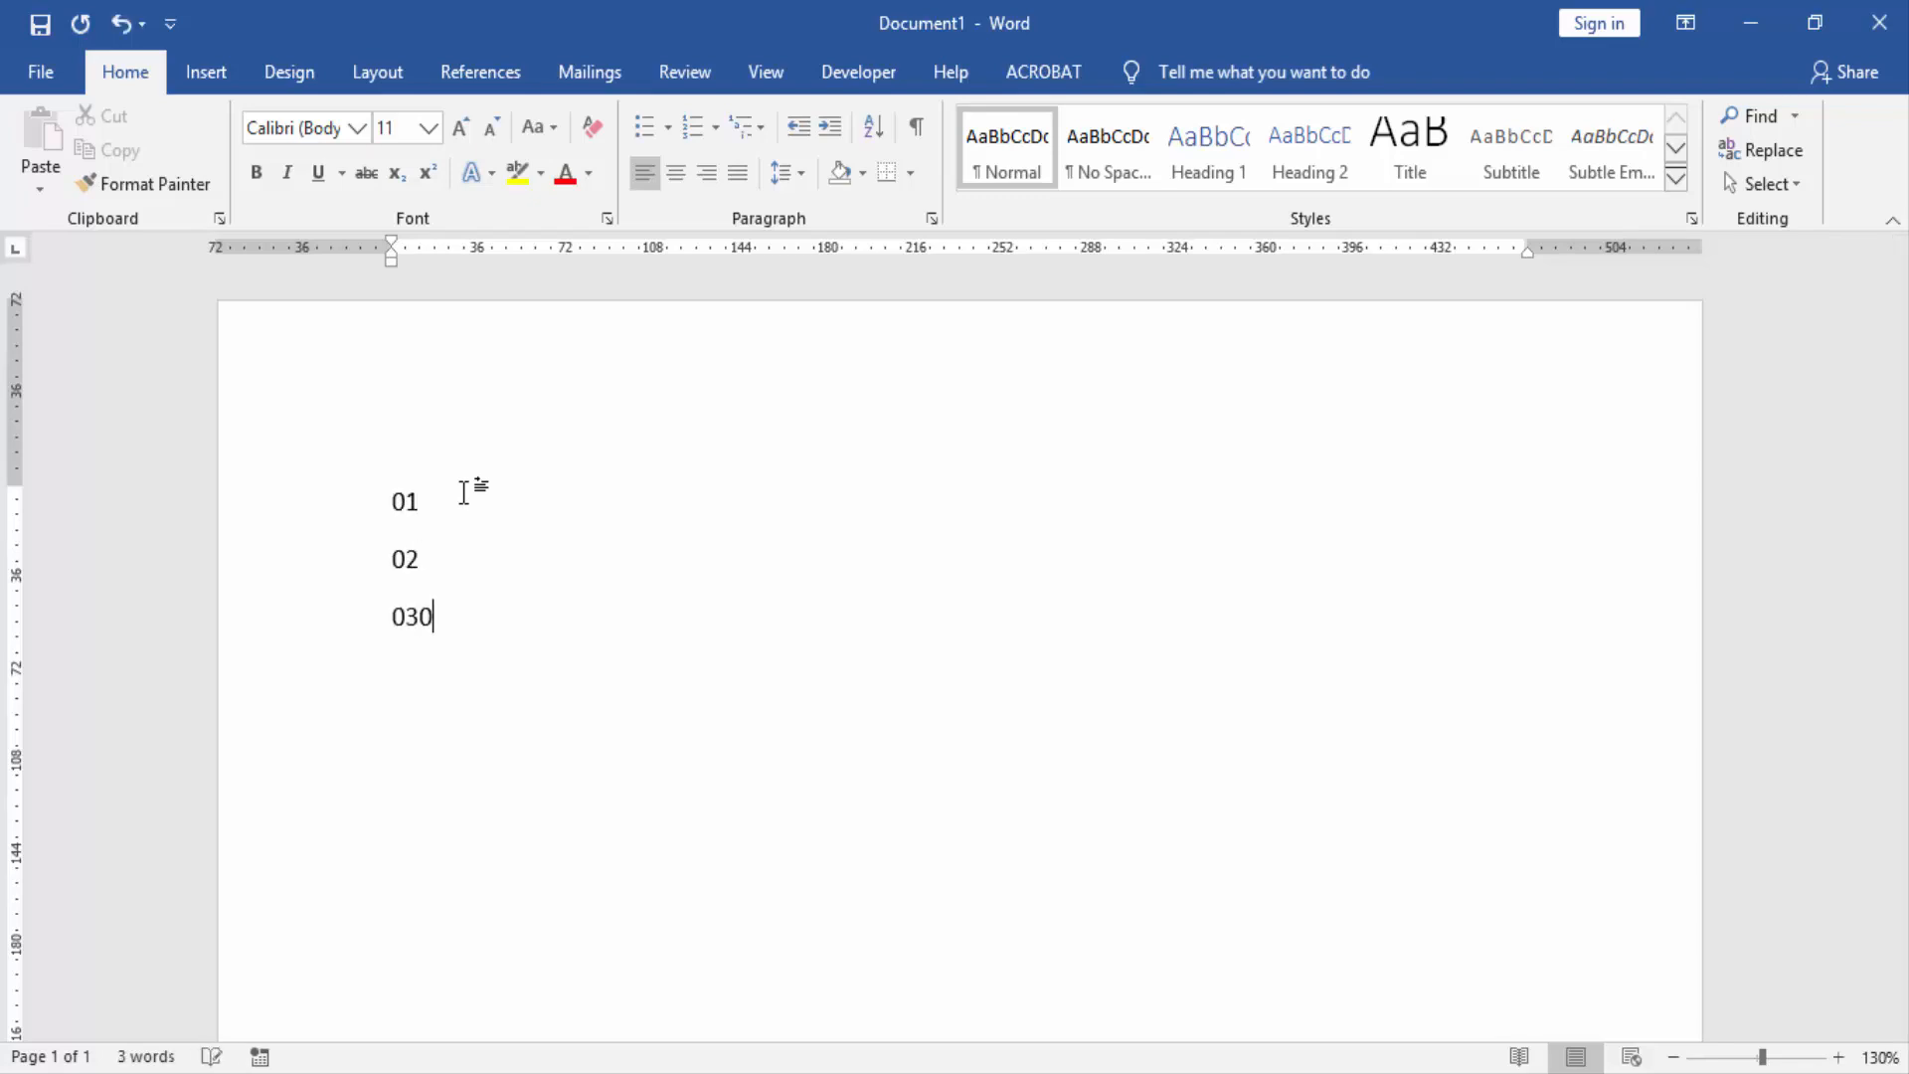
{"action": "type", "text": " 3"}
{"action": "key", "text": "BackSpace"}
{"action": "key", "text": "BackSpace"}
{"action": "key", "text": "BackSpace"}
{"action": "key", "text": "Return"}
{"action": "type", "text": "04 "}
{"action": "type", "text": "05"}
{"action": "key", "text": "Return"}
{"action": "key", "text": "Return"}
{"action": "type", "text": "06"}
{"action": "key", "text": "Return"}
{"action": "type", "text": "07"}
{"action": "key", "text": "Return"}
{"action": "type", "text": "08"}
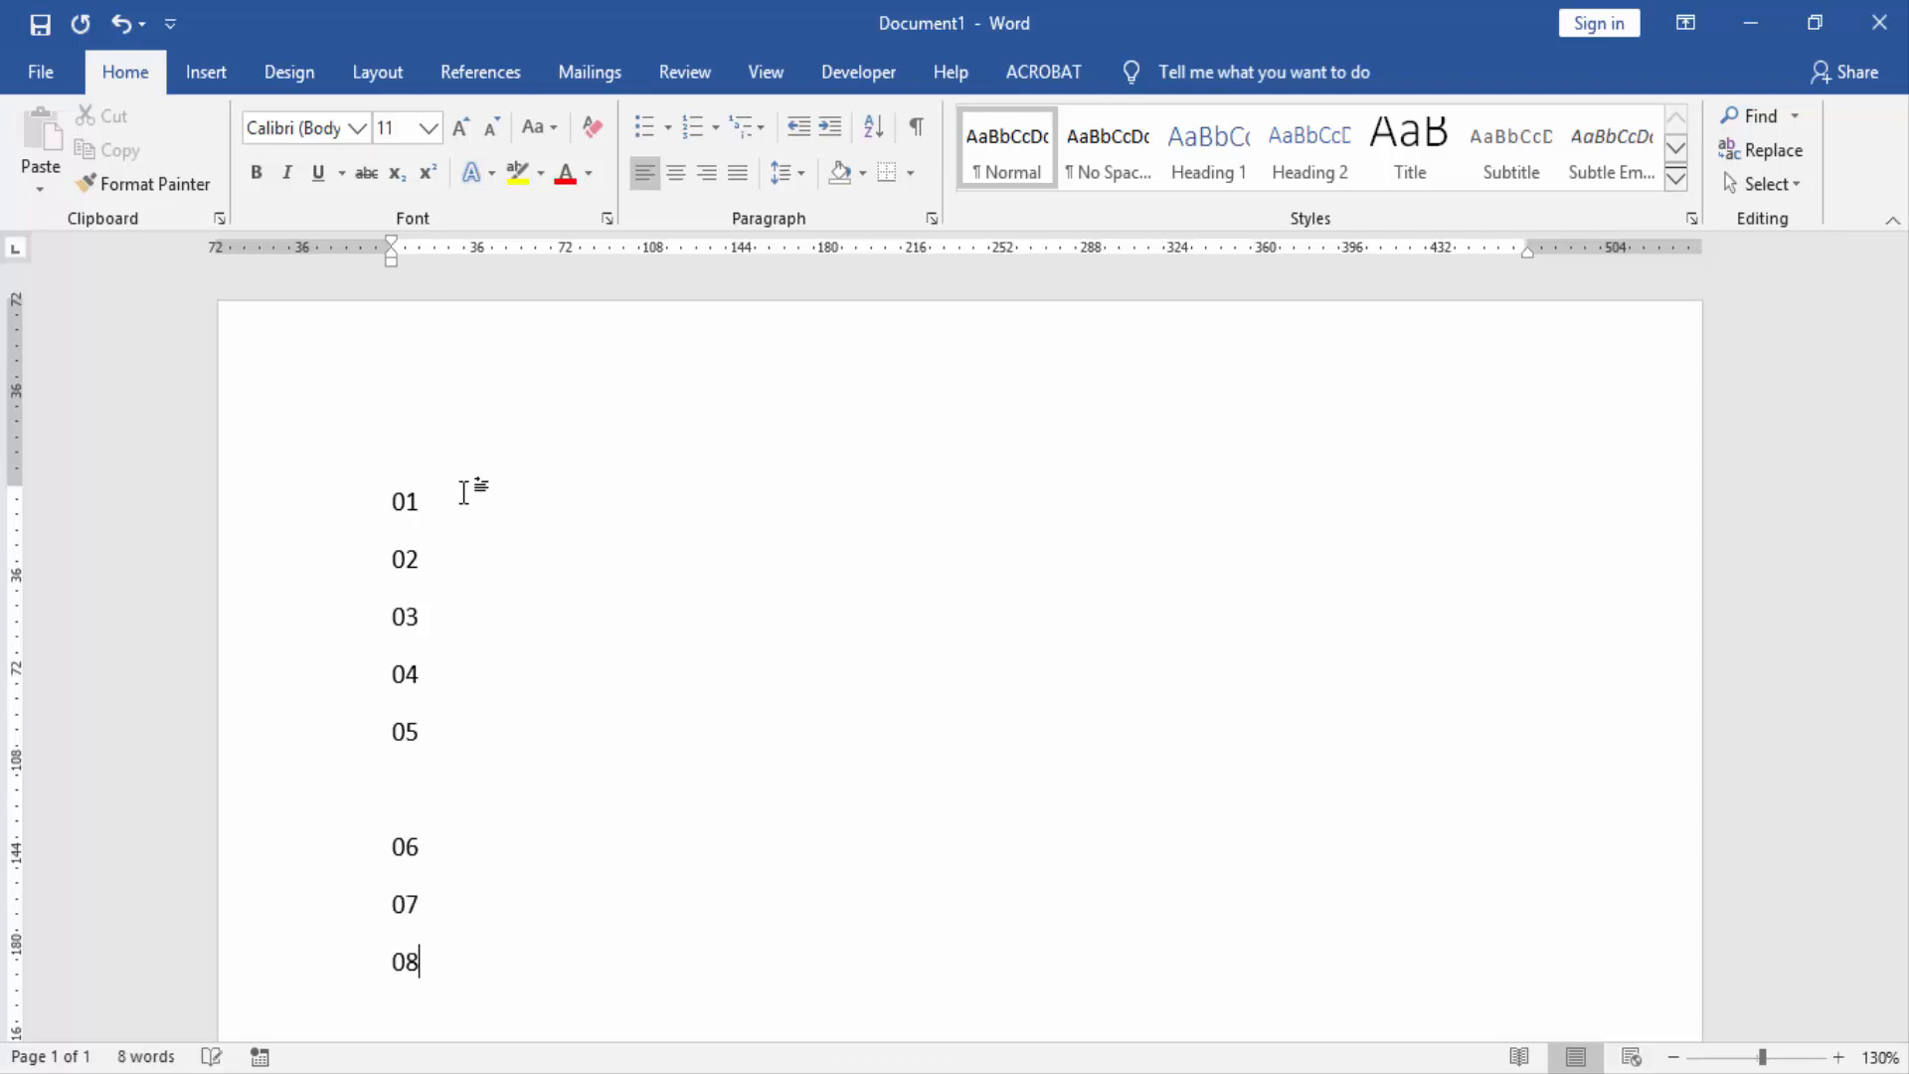
{"action": "key", "text": "Return"}
{"action": "type", "text": "09"}
{"action": "key", "text": "Return"}
{"action": "type", "text": "10"}
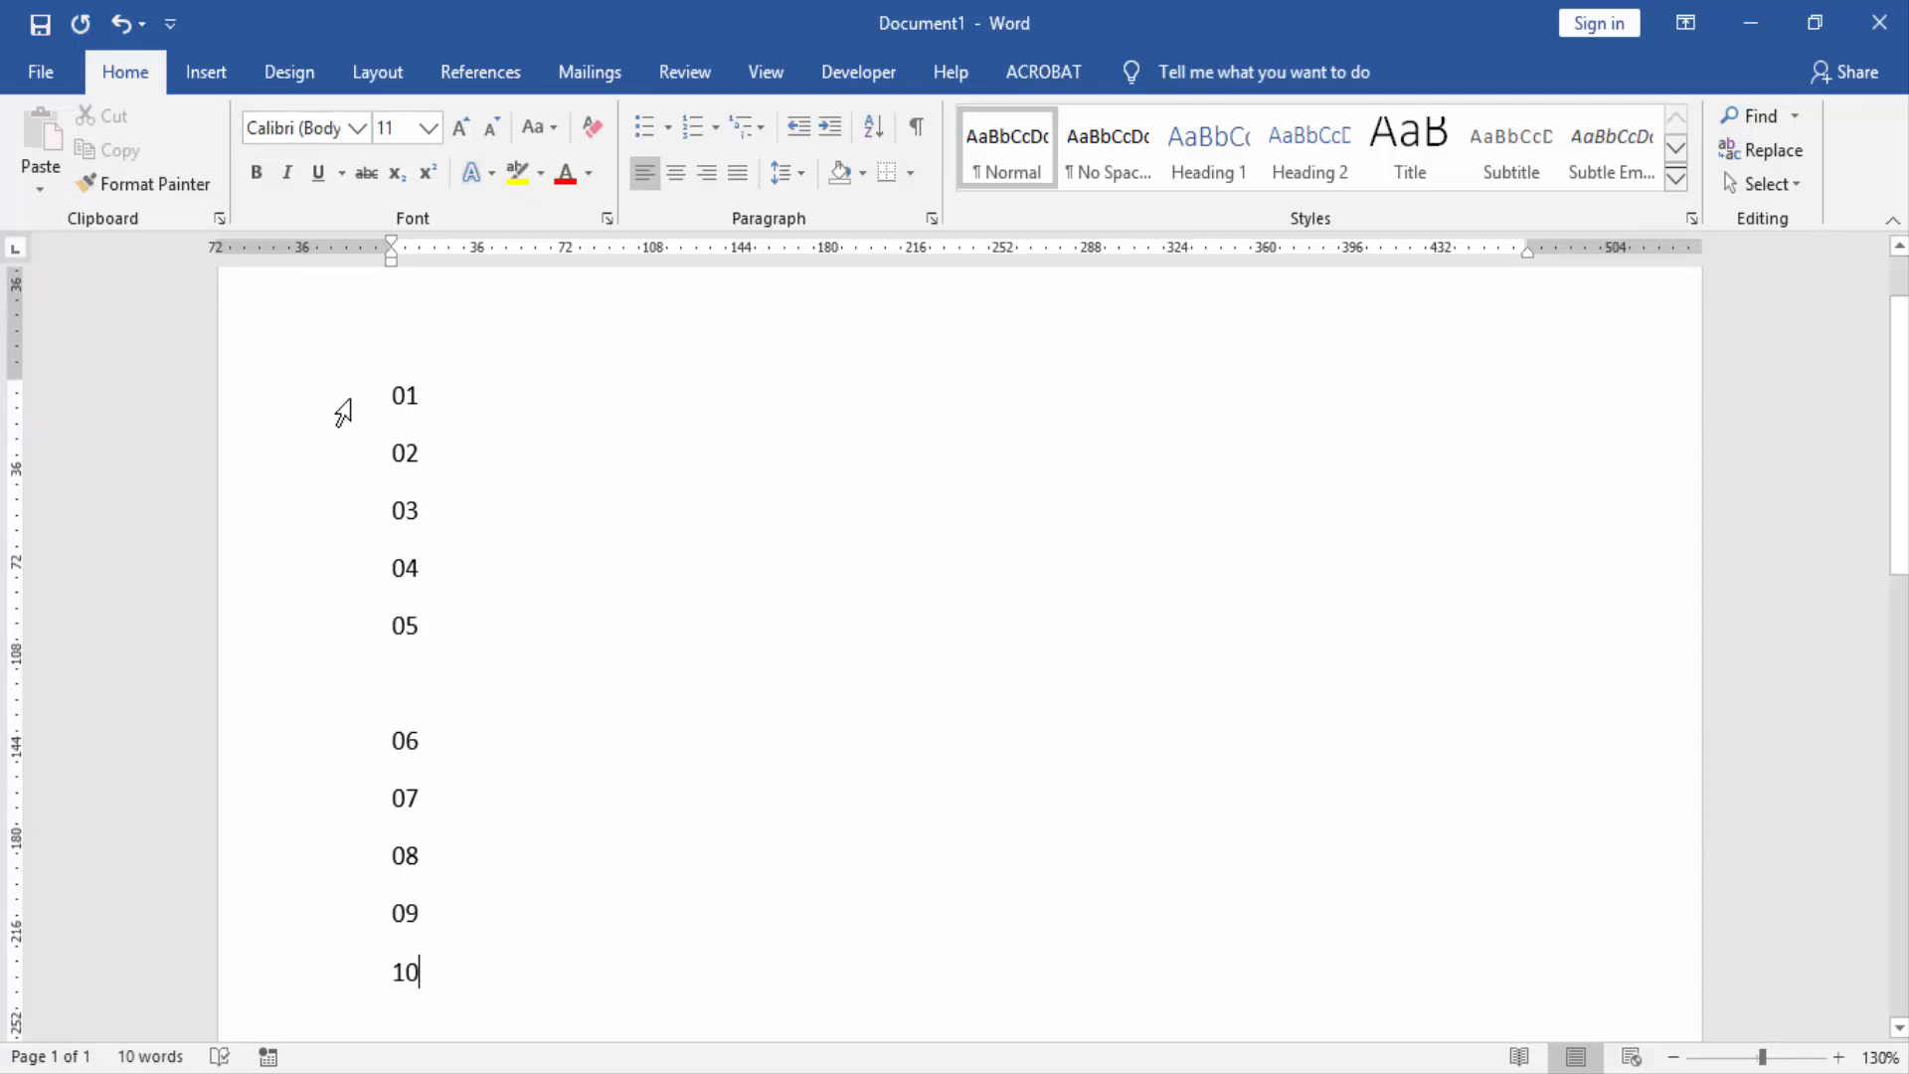
Sort all the number lines as Number in Descending order so the list runs 10 down to 01.
{"action": "left_click_drag", "start_coordinate": [342, 412], "coordinate": [324, 974]}
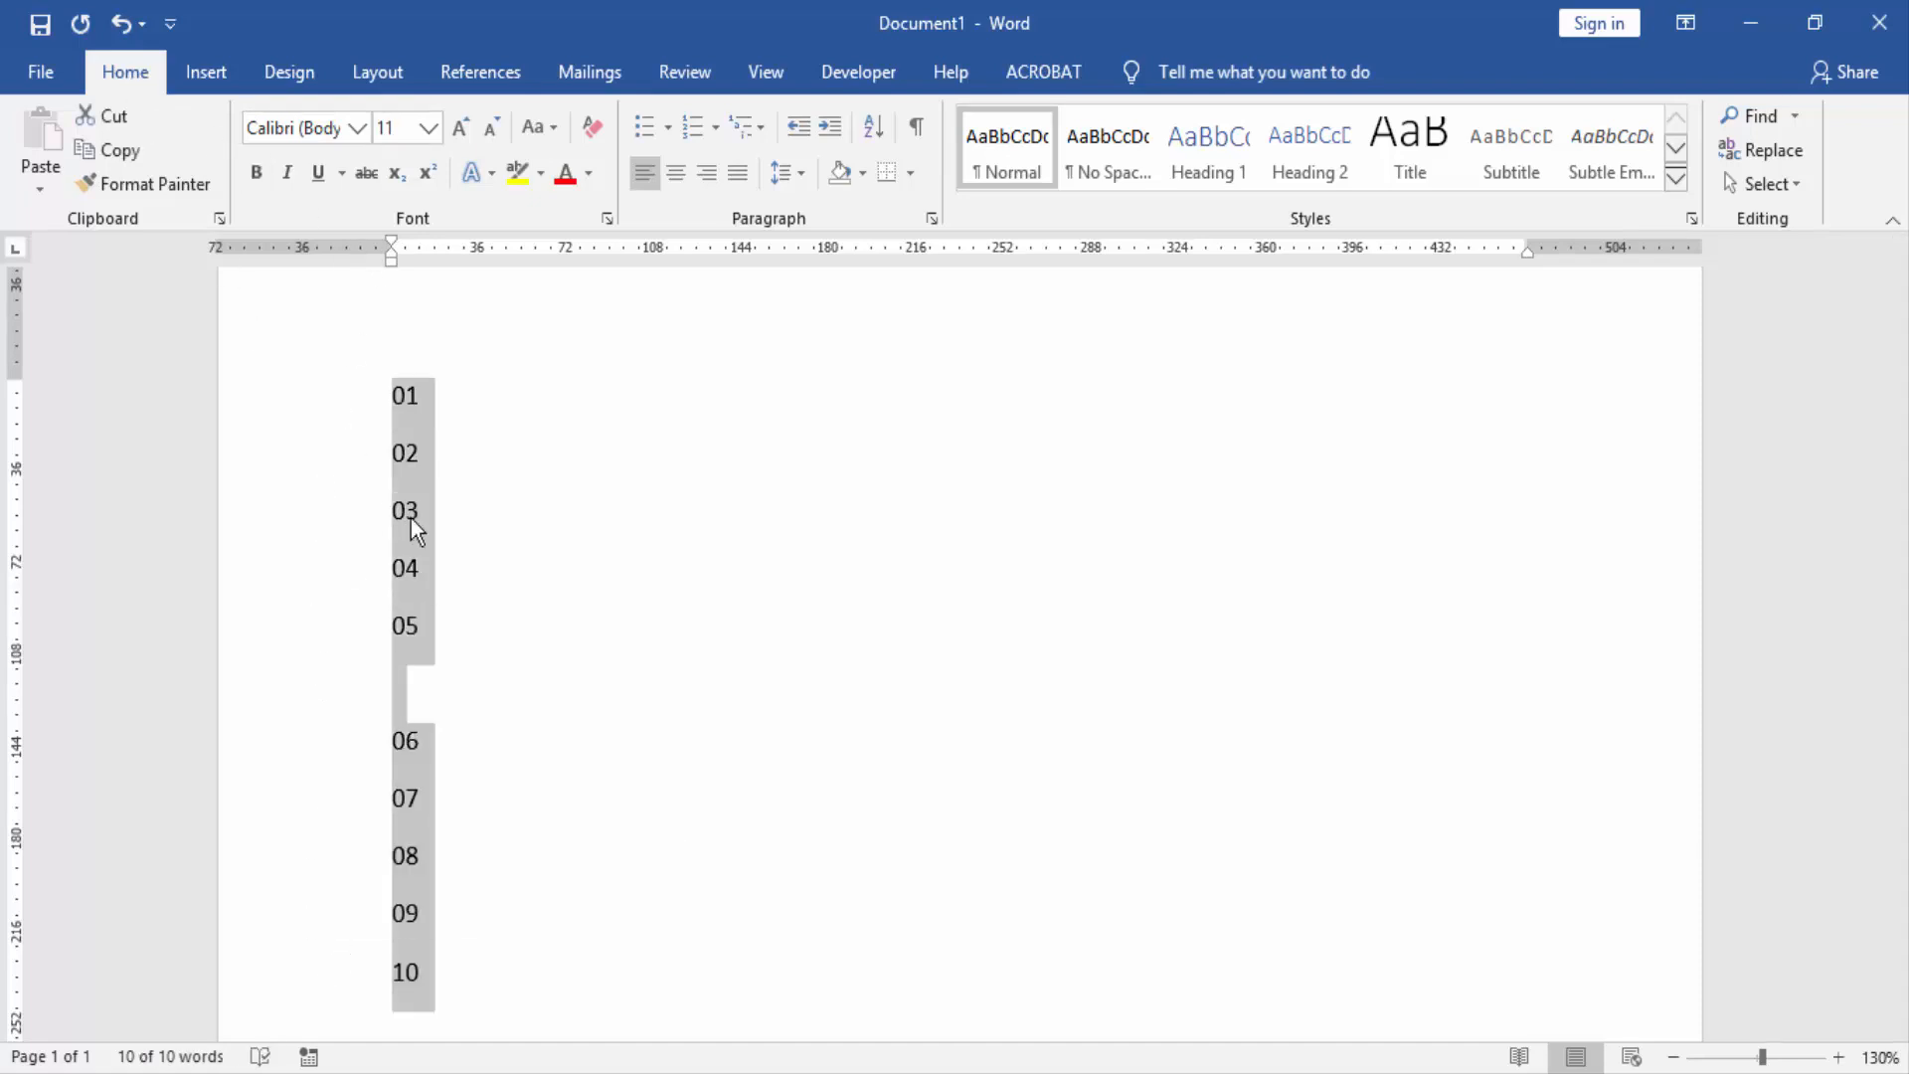
{"action": "left_click", "coordinate": [874, 135]}
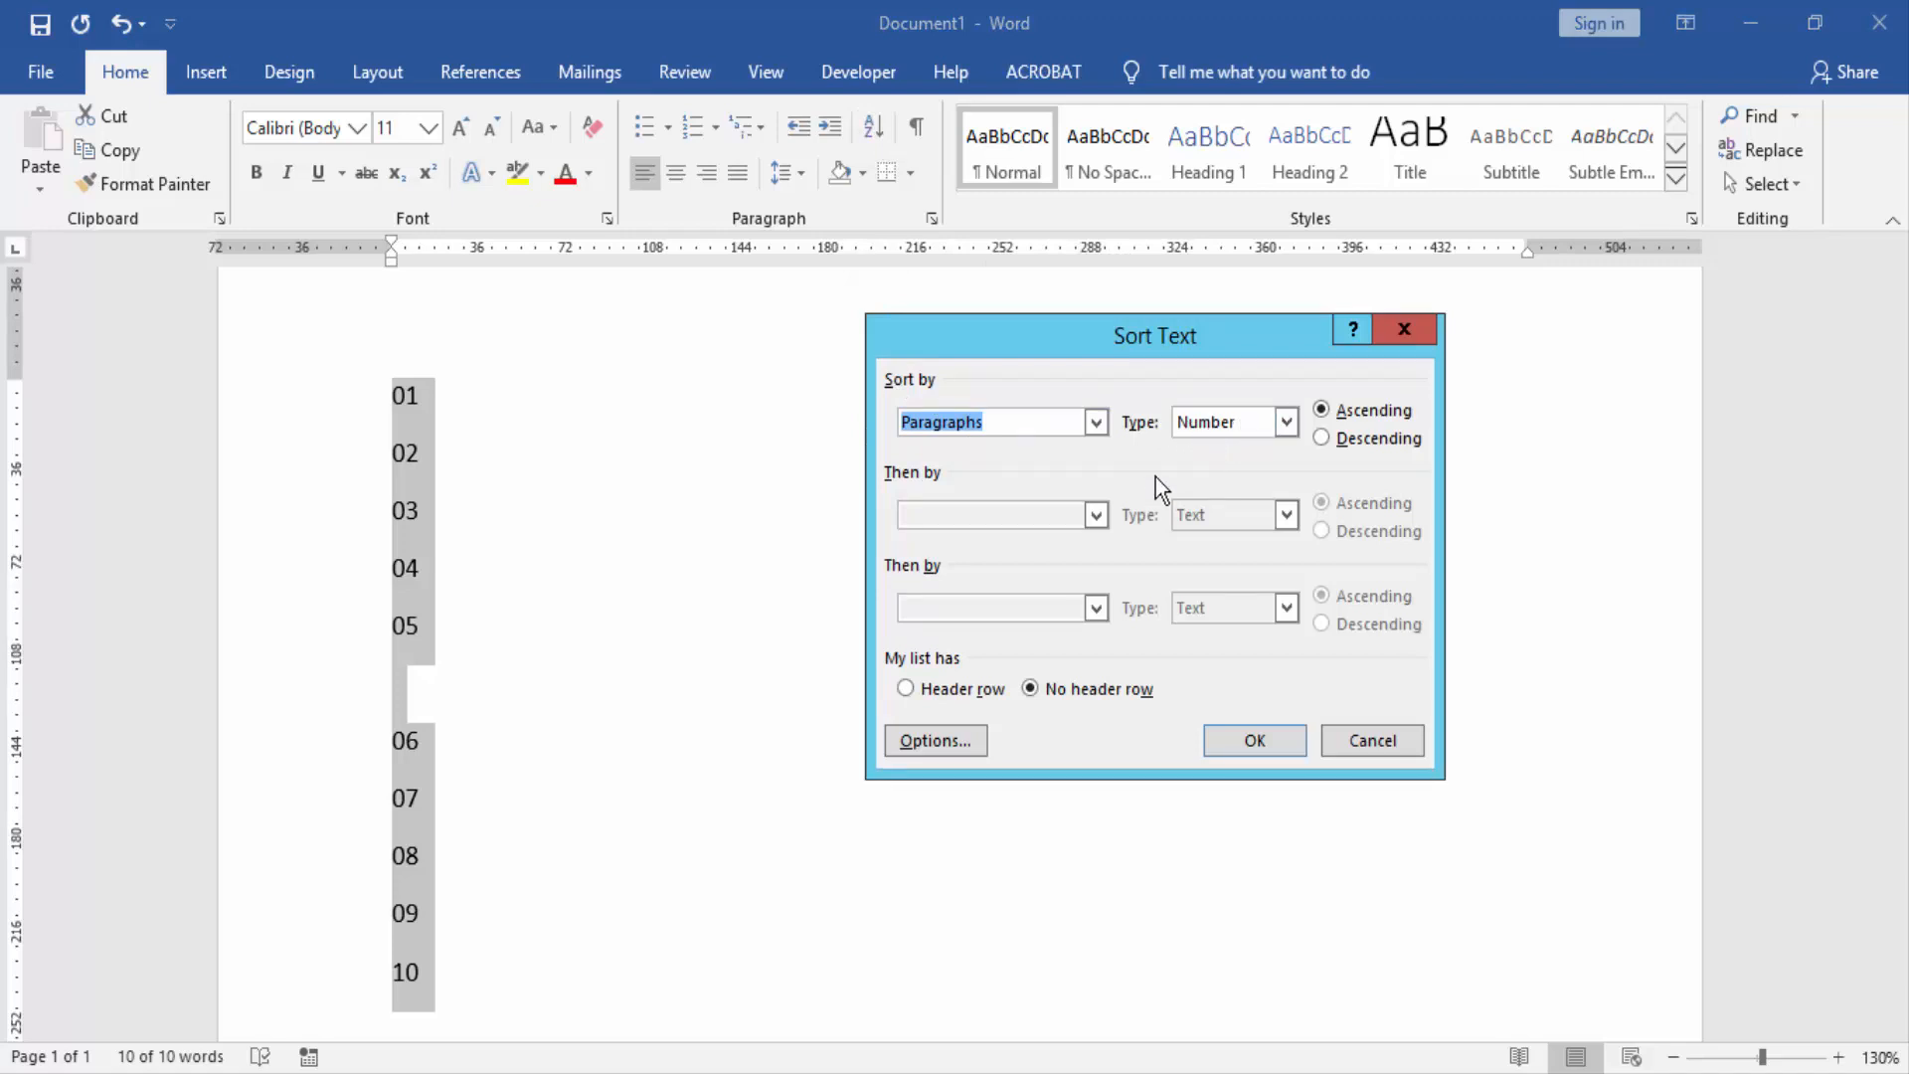
{"action": "left_click", "coordinate": [1338, 445]}
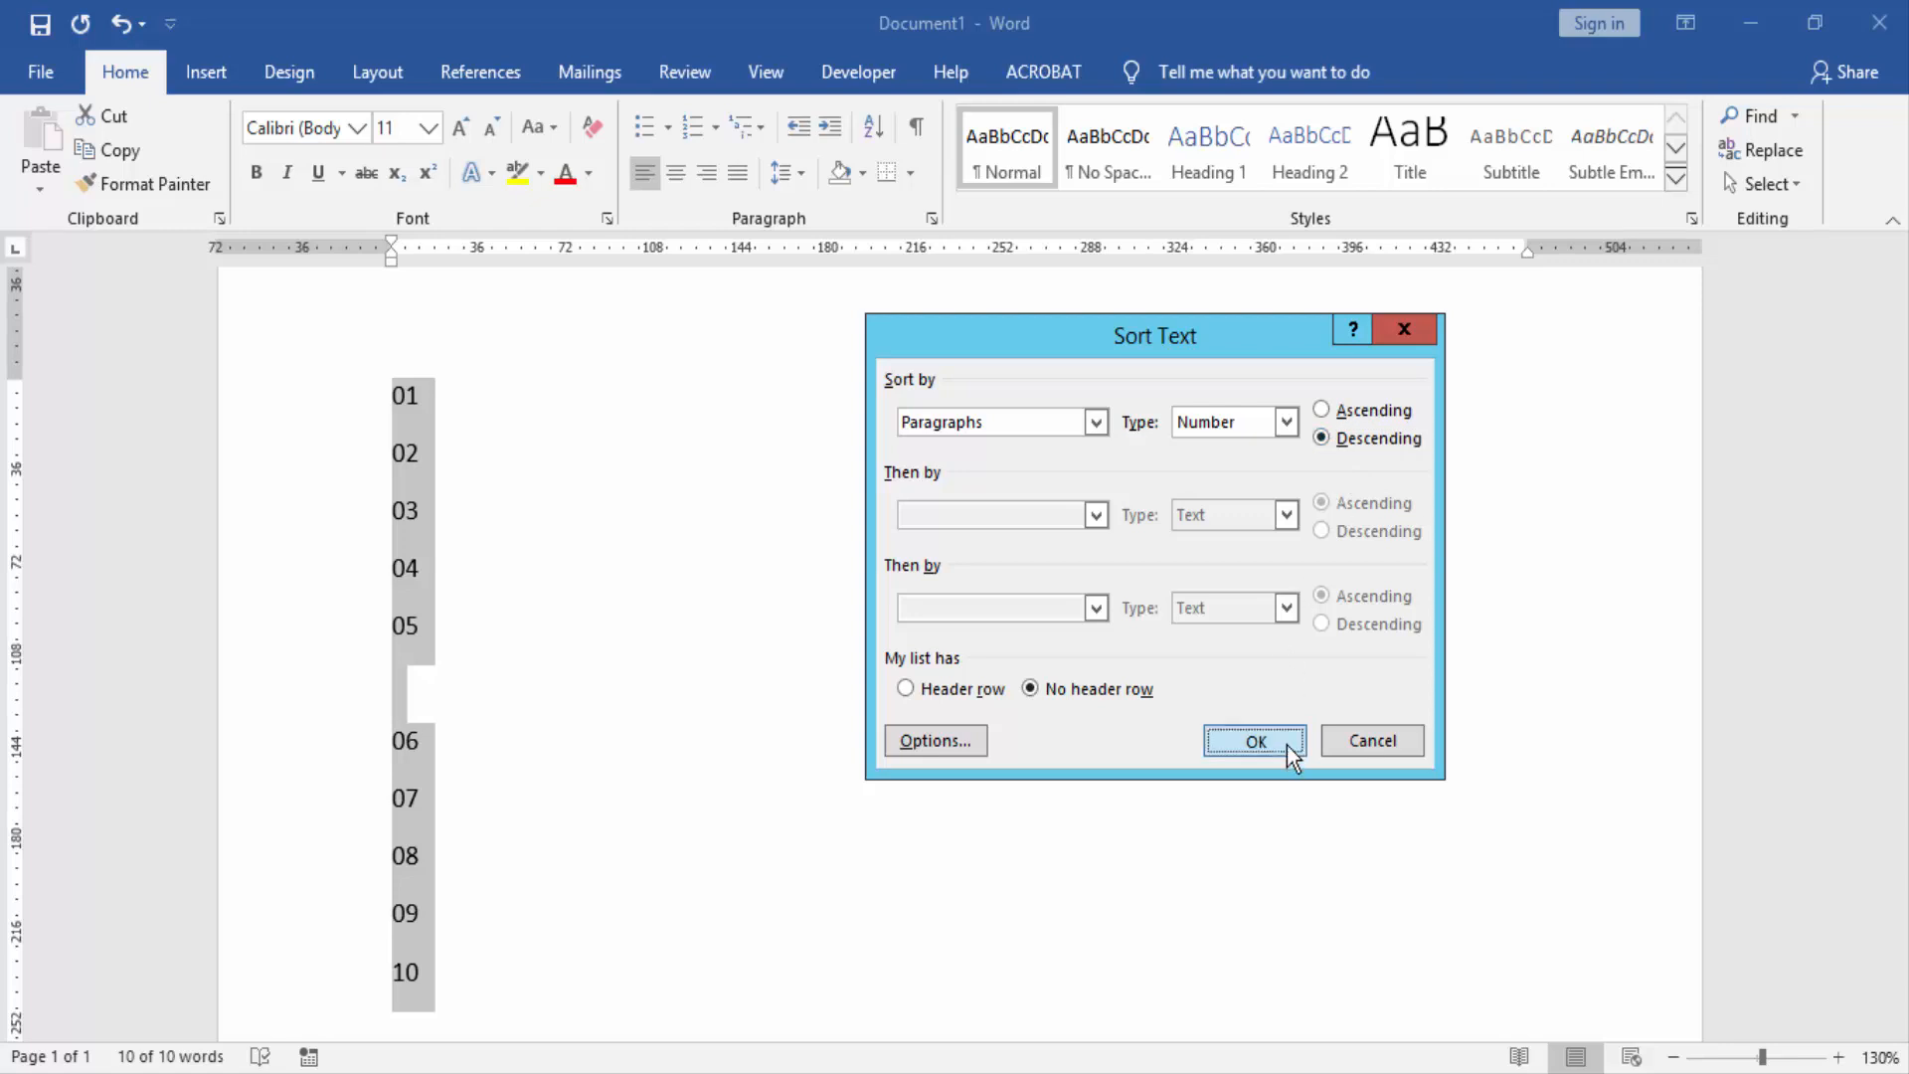
{"action": "left_click", "coordinate": [1283, 743]}
{"action": "left_click", "coordinate": [699, 511]}
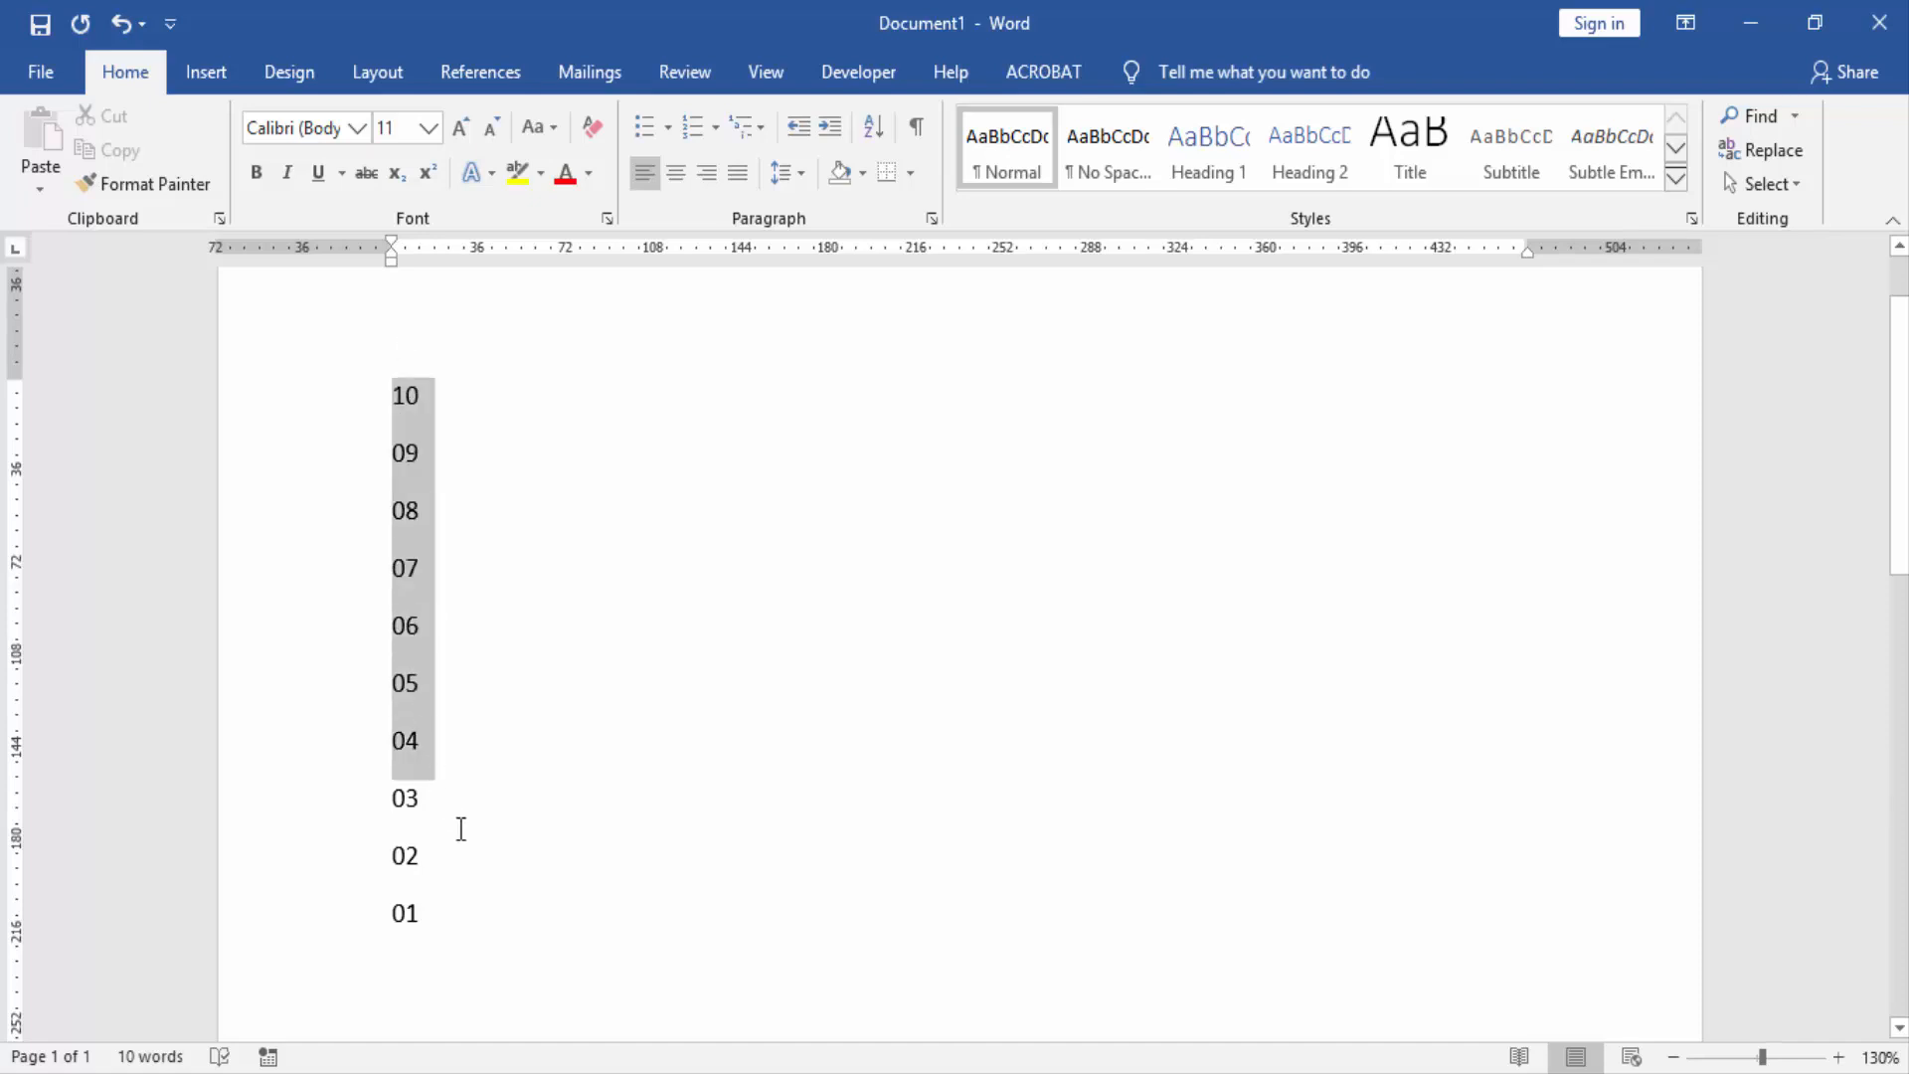
{"action": "left_click_drag", "start_coordinate": [396, 391], "coordinate": [462, 828]}
{"action": "left_click", "coordinate": [549, 510]}
{"action": "scroll", "coordinate": [493, 394], "scroll_direction": "down", "scroll_amount": 5}
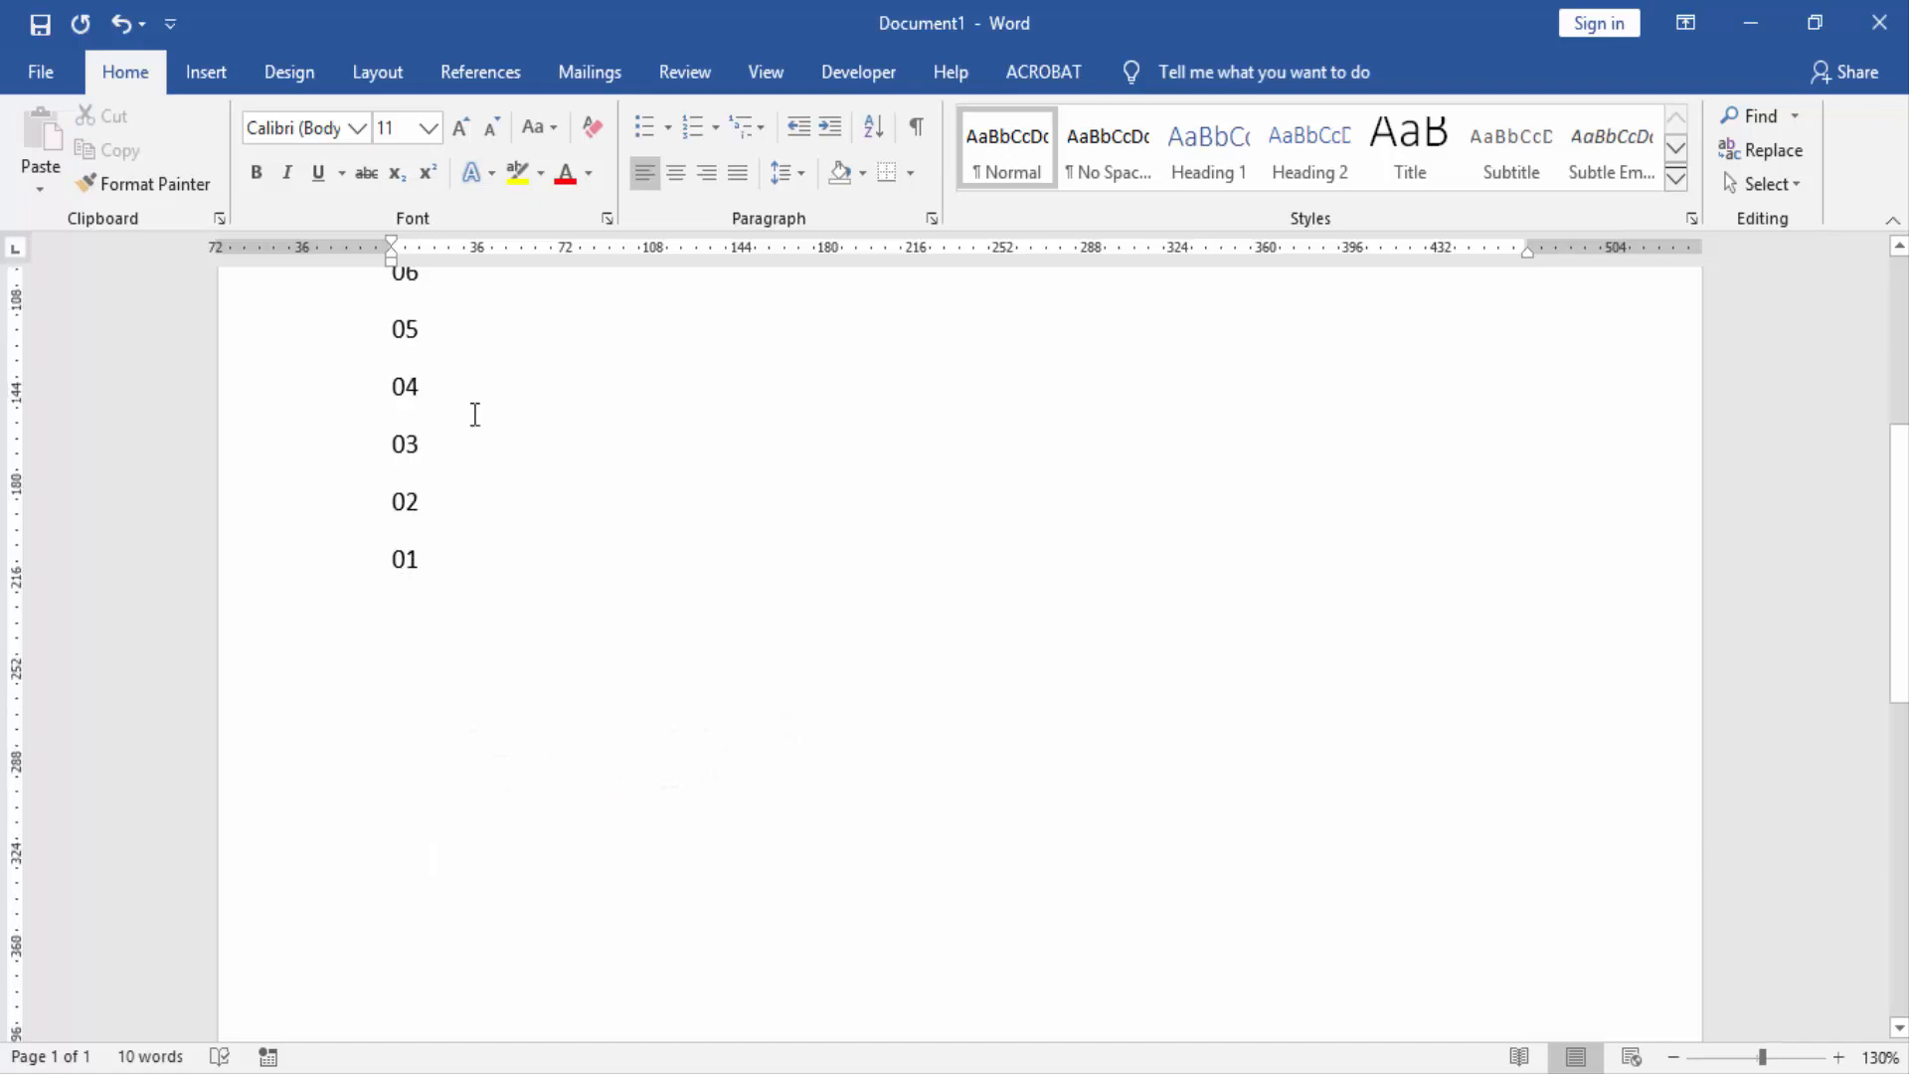
{"action": "scroll", "coordinate": [466, 426], "scroll_direction": "up", "scroll_amount": 3}
{"action": "scroll", "coordinate": [462, 440], "scroll_direction": "up", "scroll_amount": 4}
{"action": "scroll", "coordinate": [461, 463], "scroll_direction": "down", "scroll_amount": 4}
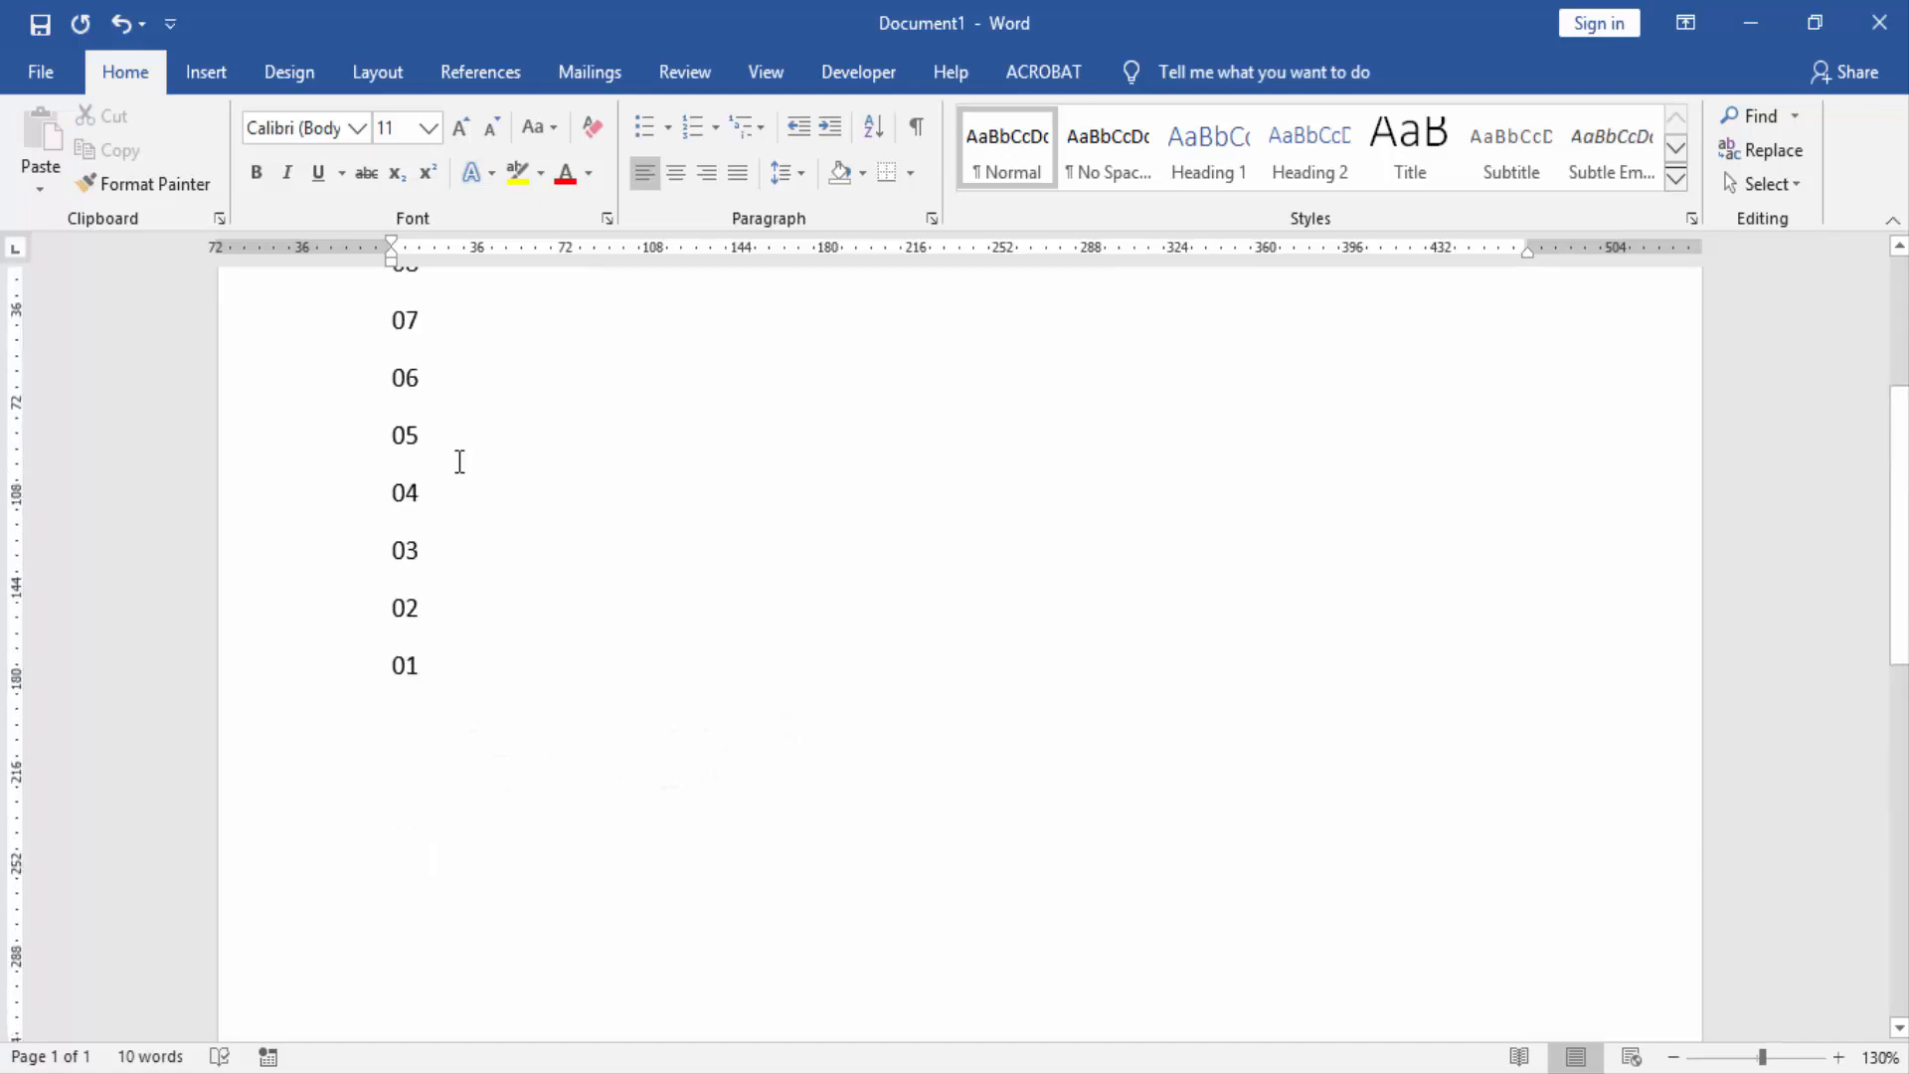
{"action": "scroll", "coordinate": [461, 461], "scroll_direction": "up", "scroll_amount": 3}
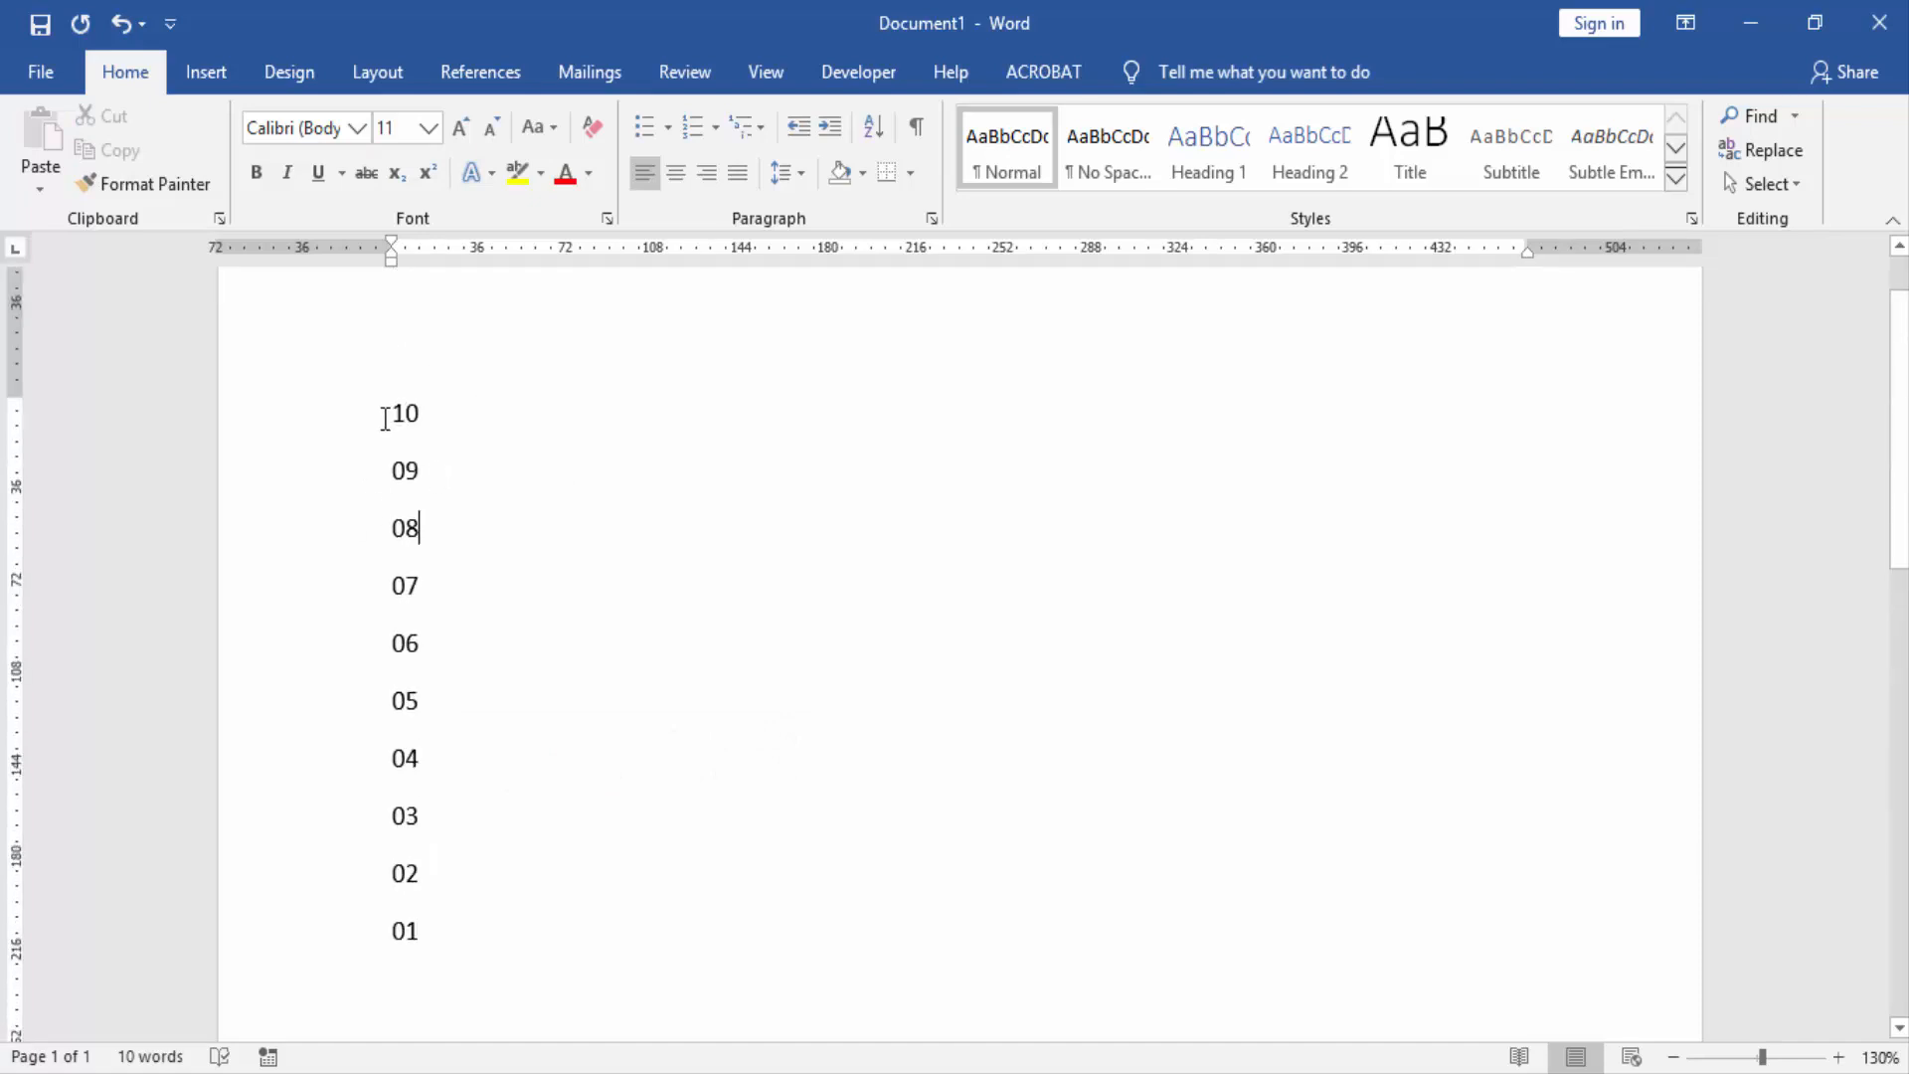